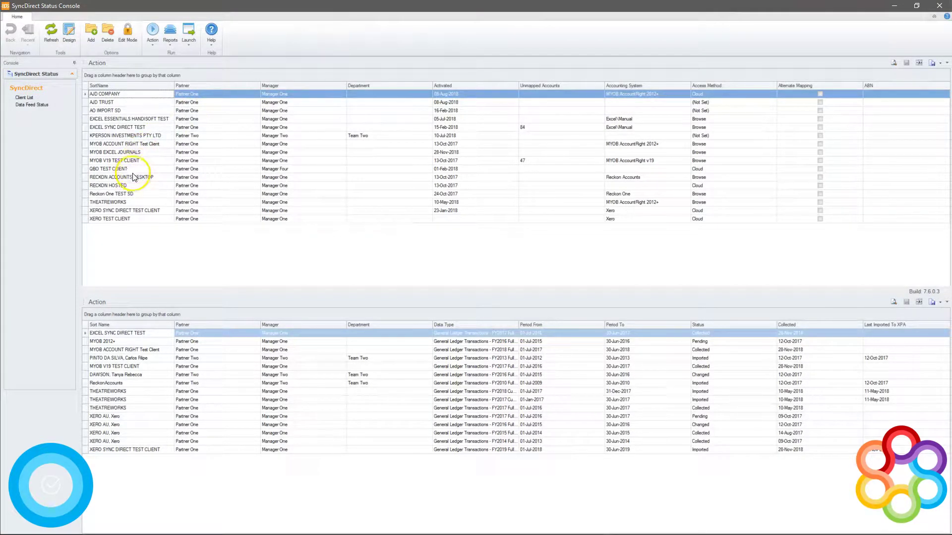
# - Open the Reckon One TEST SD client's ledgers and show the ledger's SyncDirect collections
pyautogui.doubleClick(128, 193)
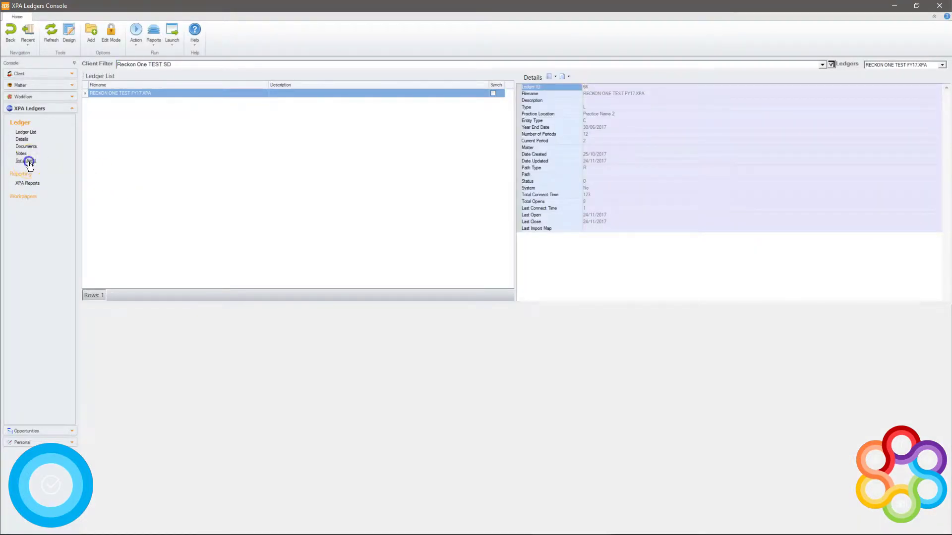
pyautogui.click(27, 161)
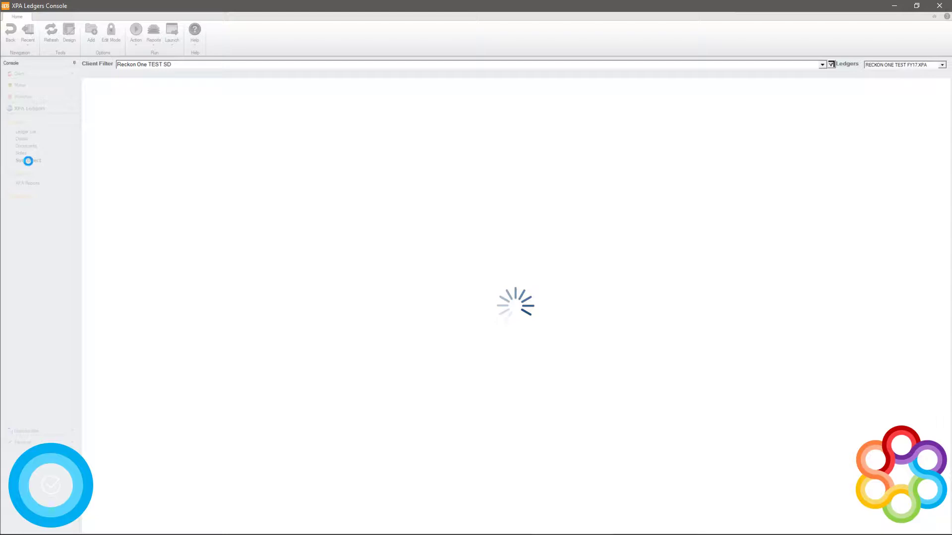
# - Start a new Collect with the Cloud method and General Ledger Transactions data type for 2018 annual
pyautogui.rightClick(156, 146)
pyautogui.click(174, 152)
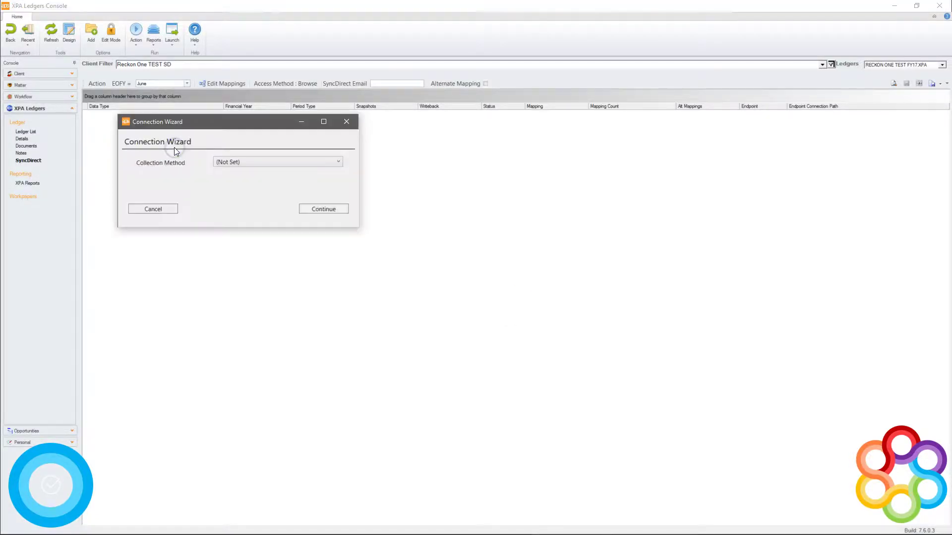
pyautogui.click(249, 161)
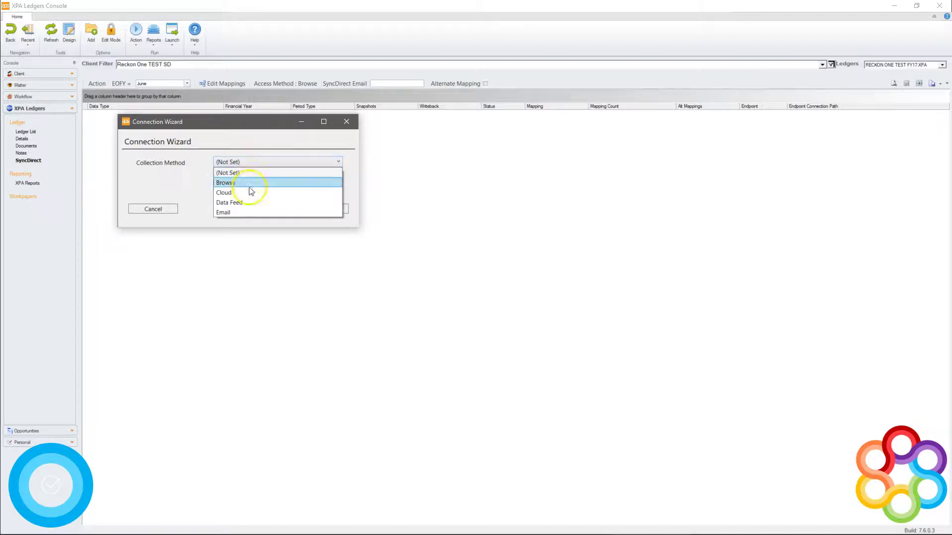
pyautogui.click(247, 193)
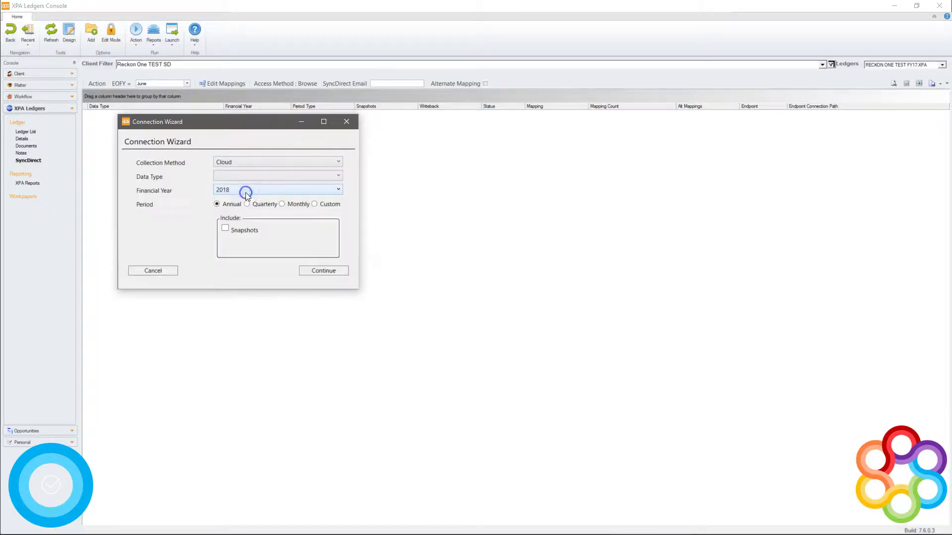
pyautogui.click(281, 178)
pyautogui.click(279, 187)
pyautogui.click(334, 271)
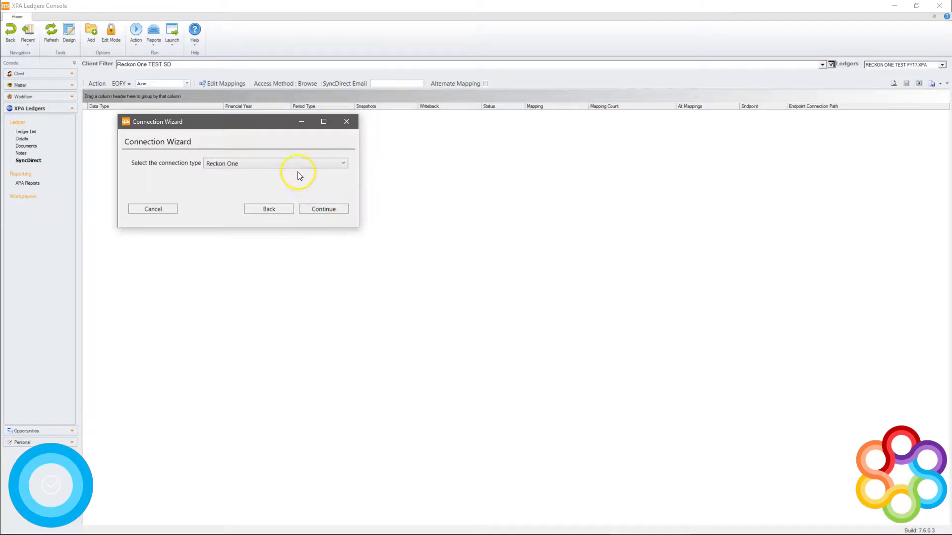
# - Keep Reckon One as the connection type and authorise access to its books
pyautogui.click(298, 165)
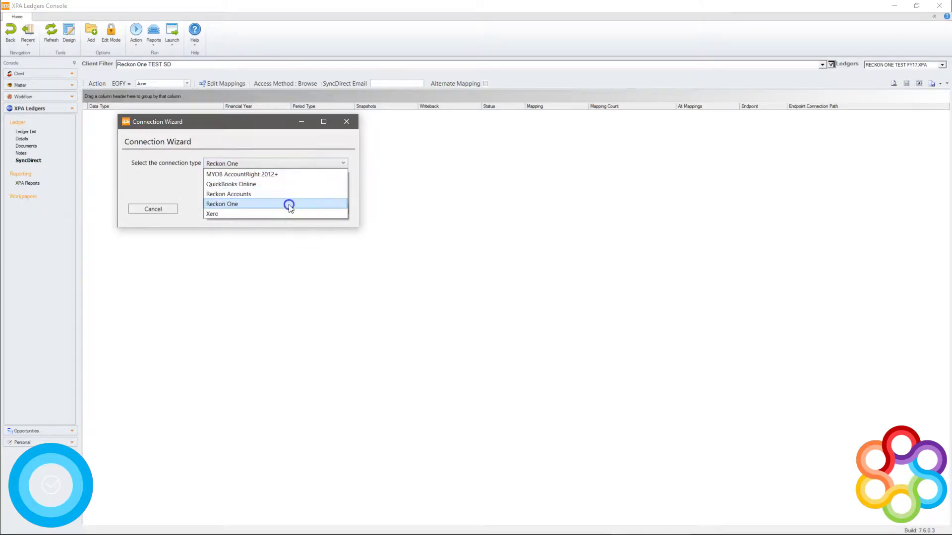
pyautogui.click(291, 206)
pyautogui.click(324, 213)
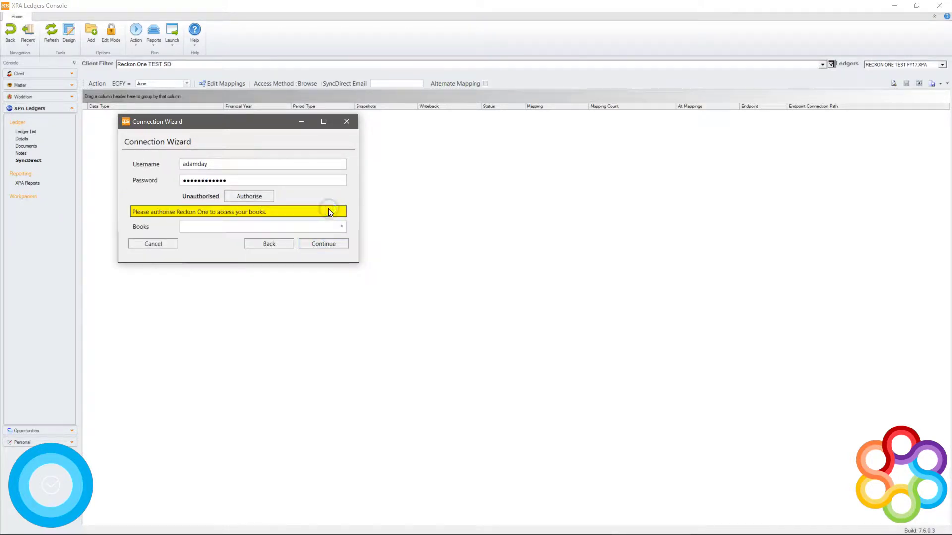
pyautogui.click(256, 196)
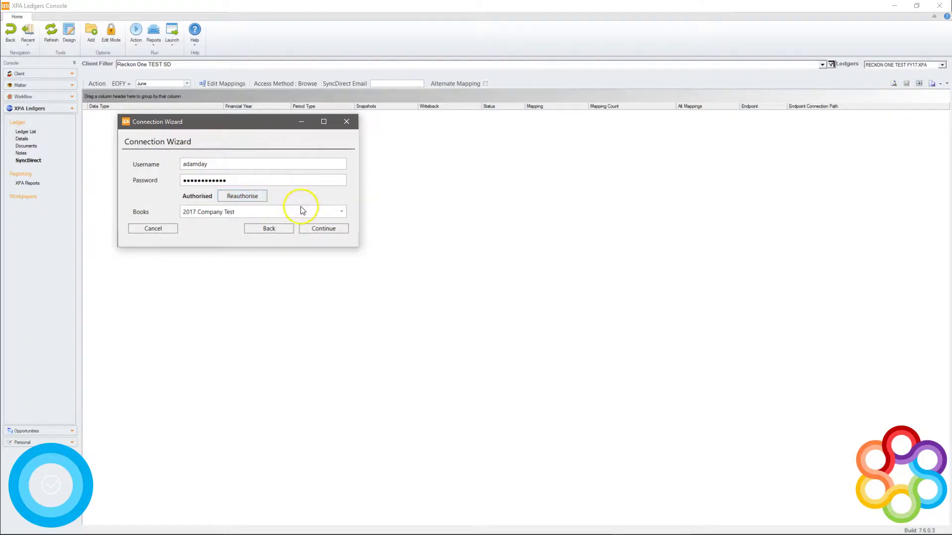
# - Choose the 2017 Company Test books and collect their general ledger transactions
pyautogui.click(343, 213)
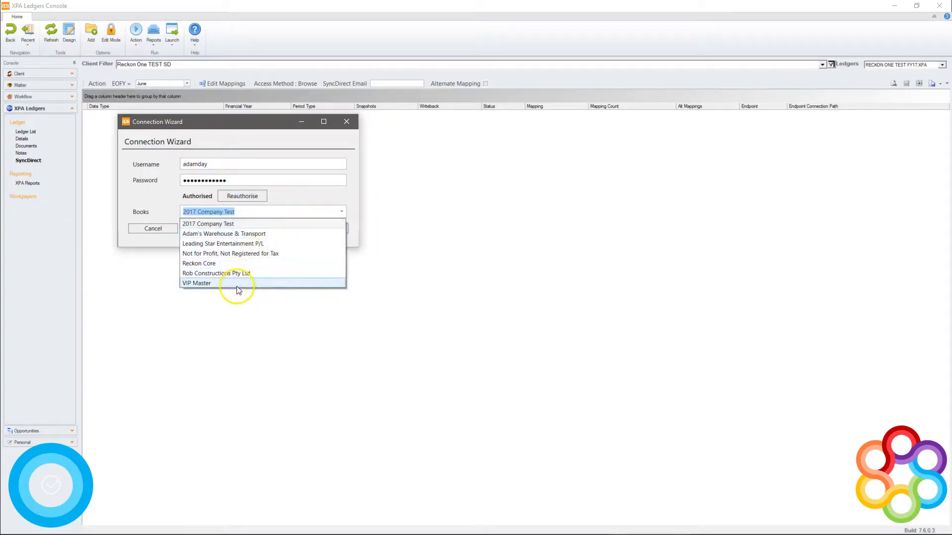
pyautogui.click(236, 225)
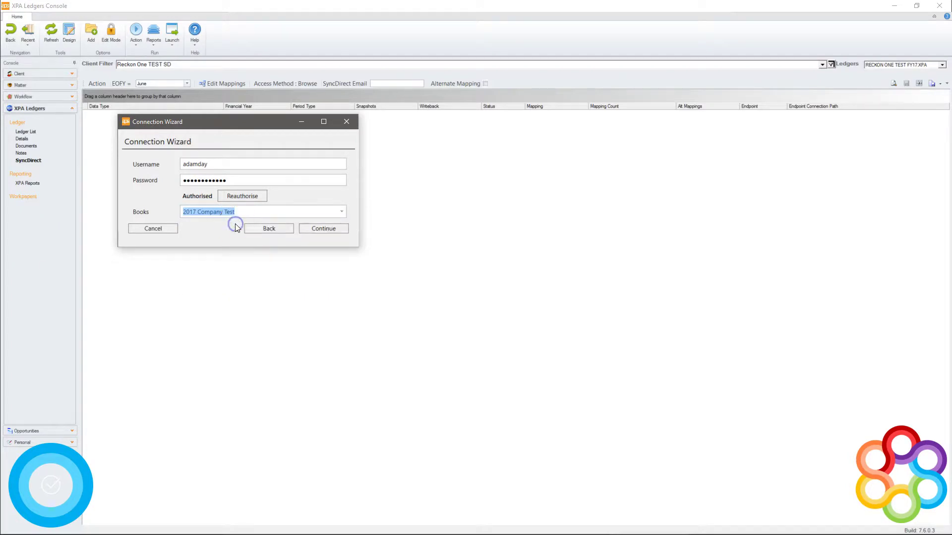
pyautogui.click(321, 230)
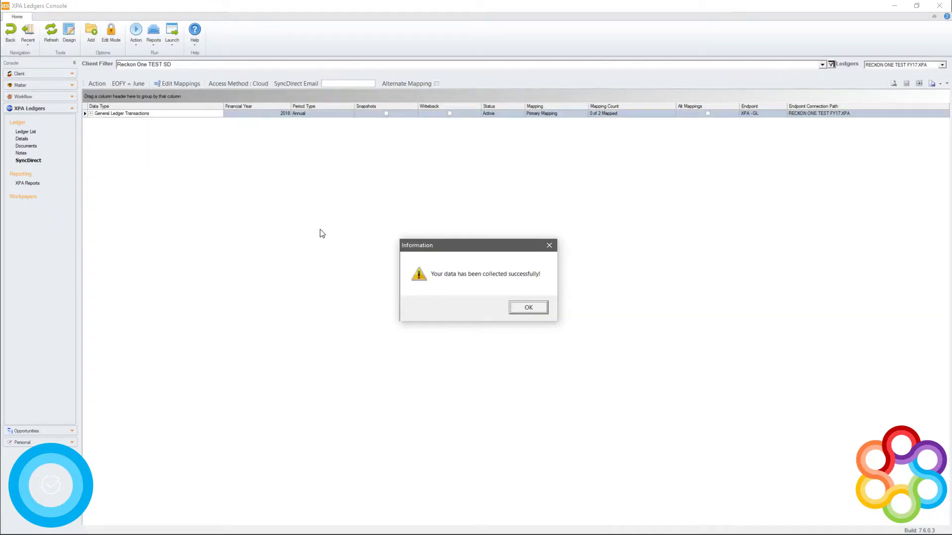
# - Dismiss the success message and view the collected Full Year General Ledger Transactions
pyautogui.click(537, 307)
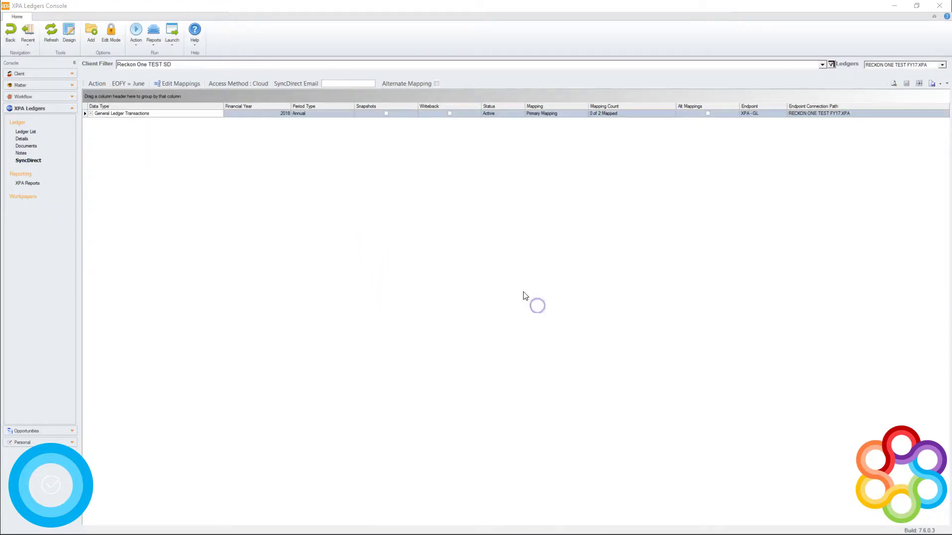
pyautogui.click(87, 114)
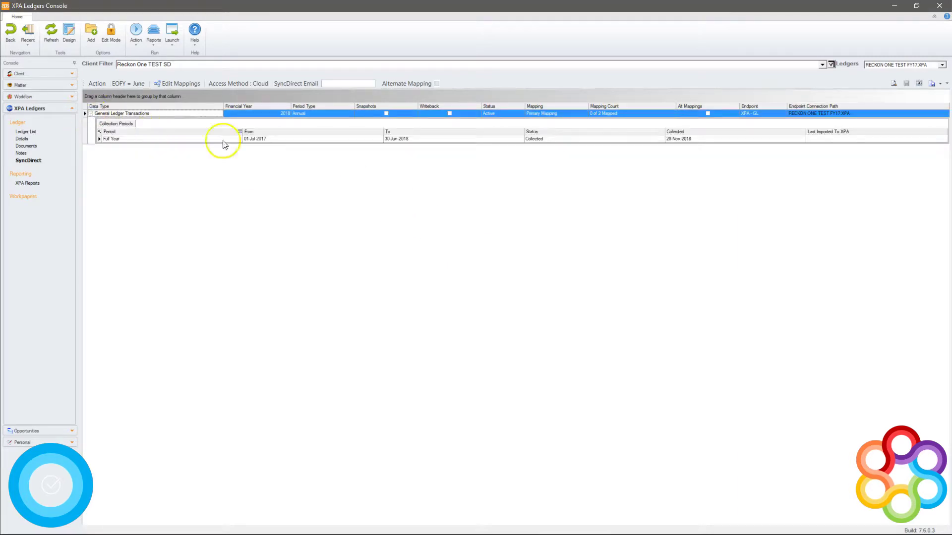
pyautogui.click(360, 143)
pyautogui.rightClick(364, 141)
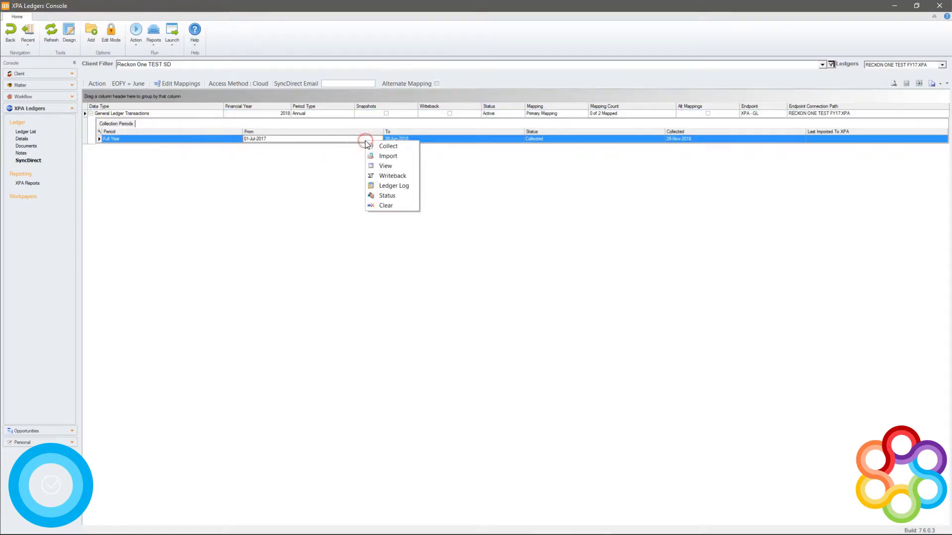
pyautogui.click(388, 165)
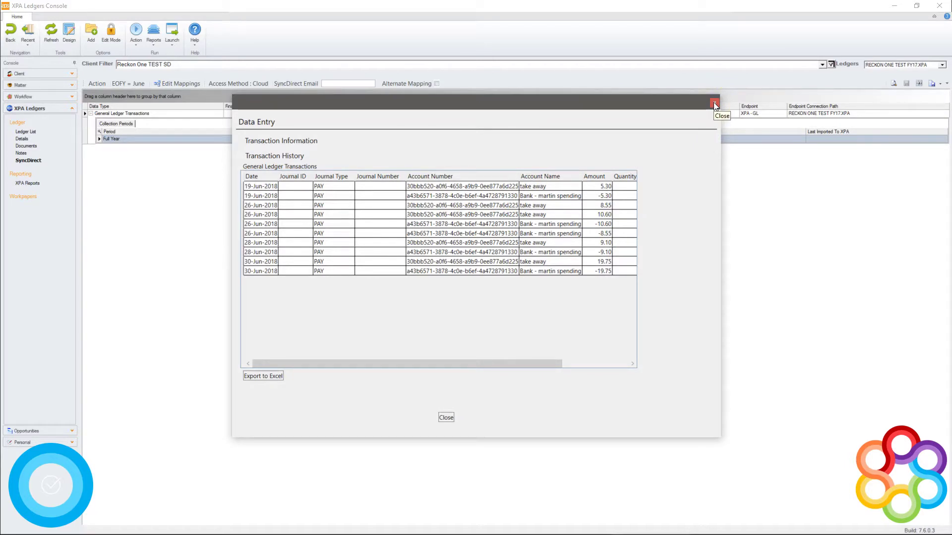
pyautogui.click(714, 102)
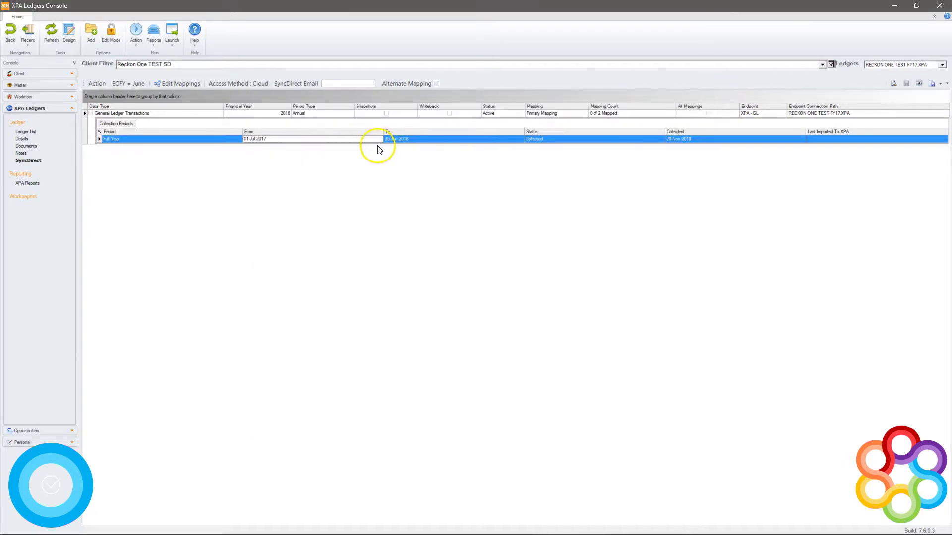
pyautogui.click(184, 85)
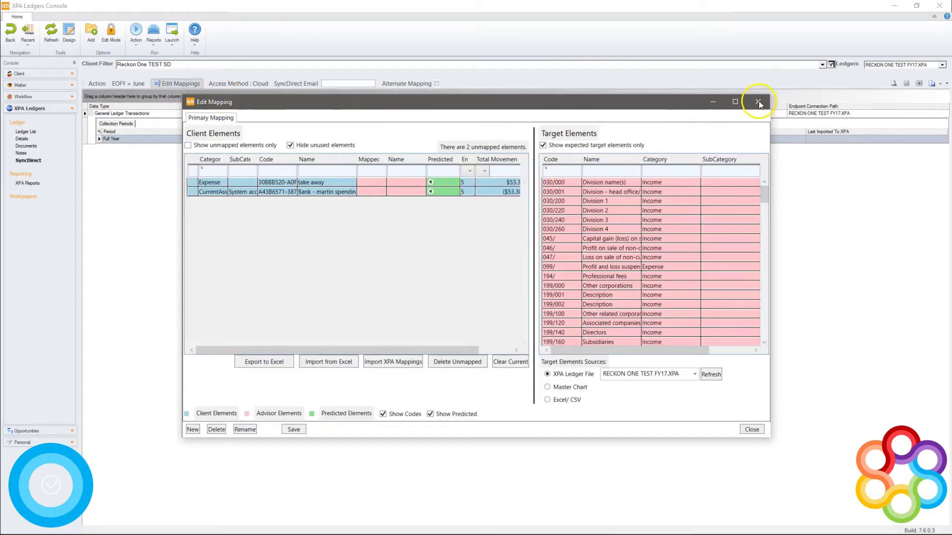
pyautogui.click(757, 101)
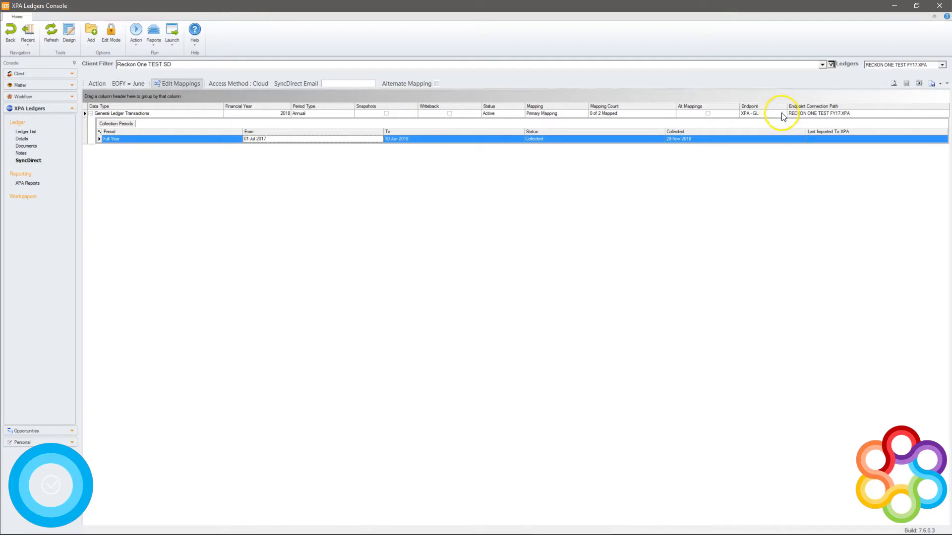
# - Set the collection's endpoint to XPA - GL using the file RECKON ONE TEST FY17.XPA
pyautogui.click(777, 114)
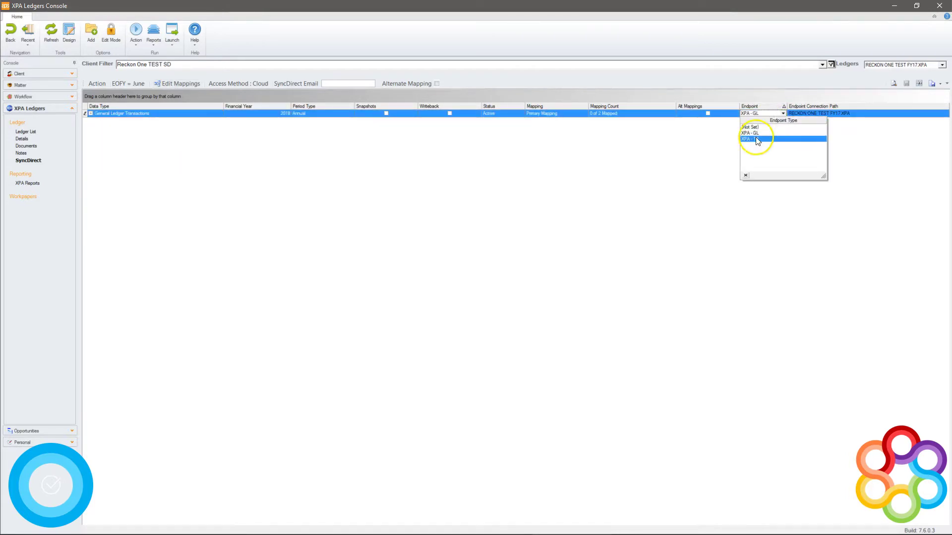
pyautogui.click(757, 133)
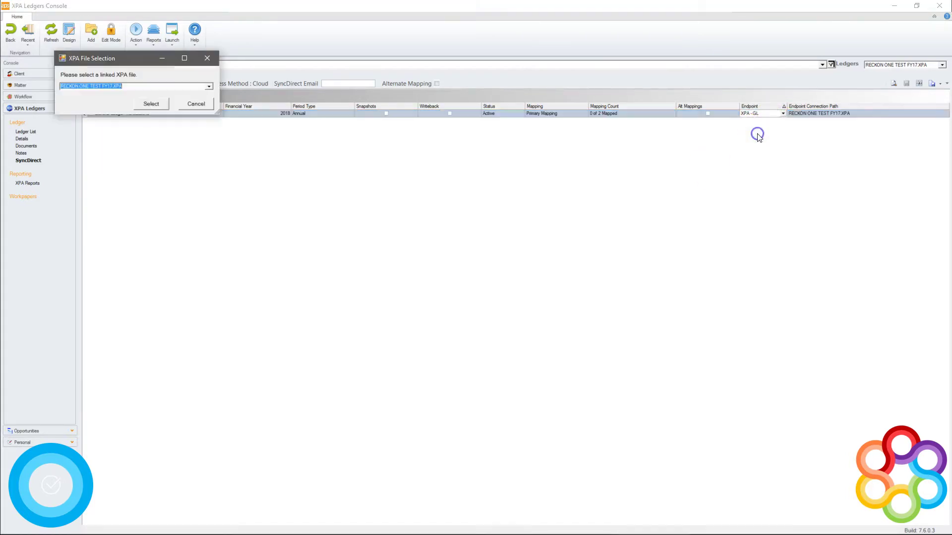
pyautogui.click(209, 87)
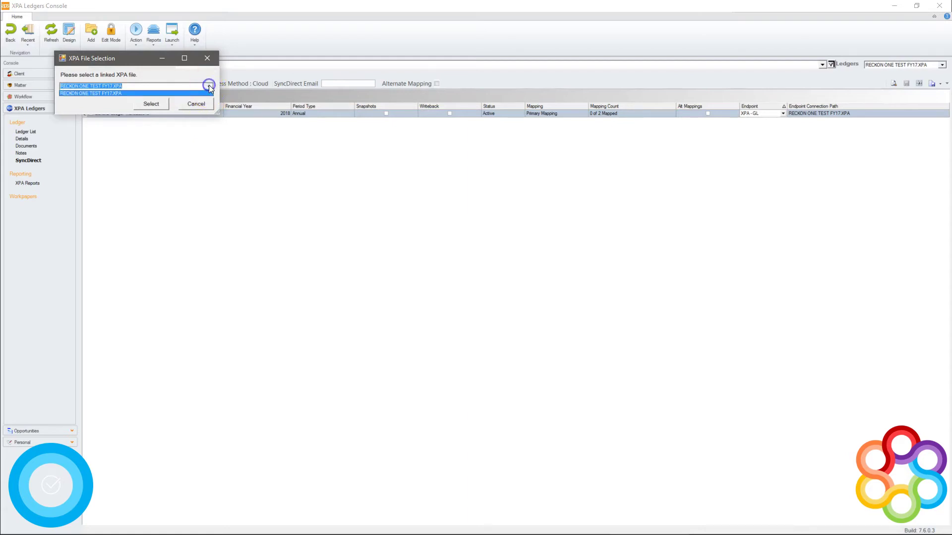
pyautogui.click(176, 94)
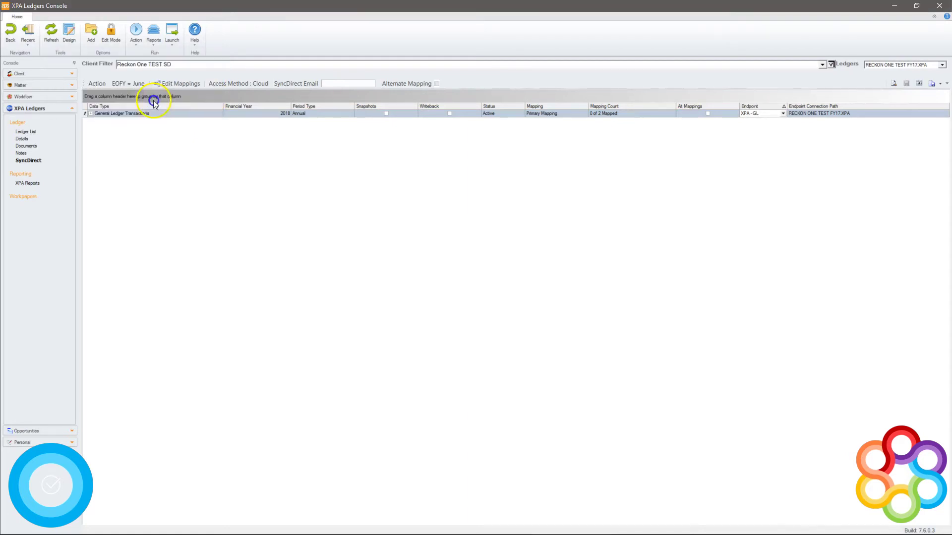
# - In Edit Mappings, map the 'take away' client account to target 270/ Purchases
pyautogui.click(187, 84)
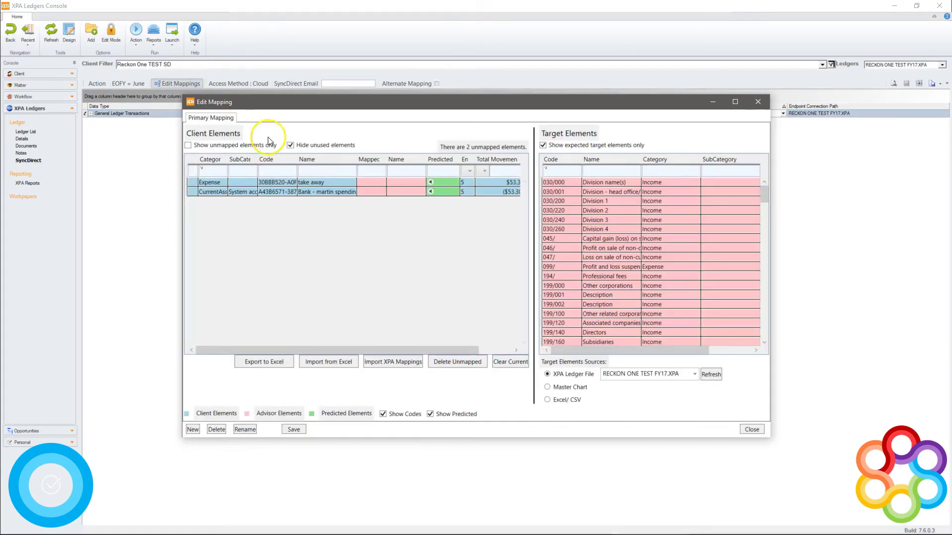
pyautogui.click(404, 184)
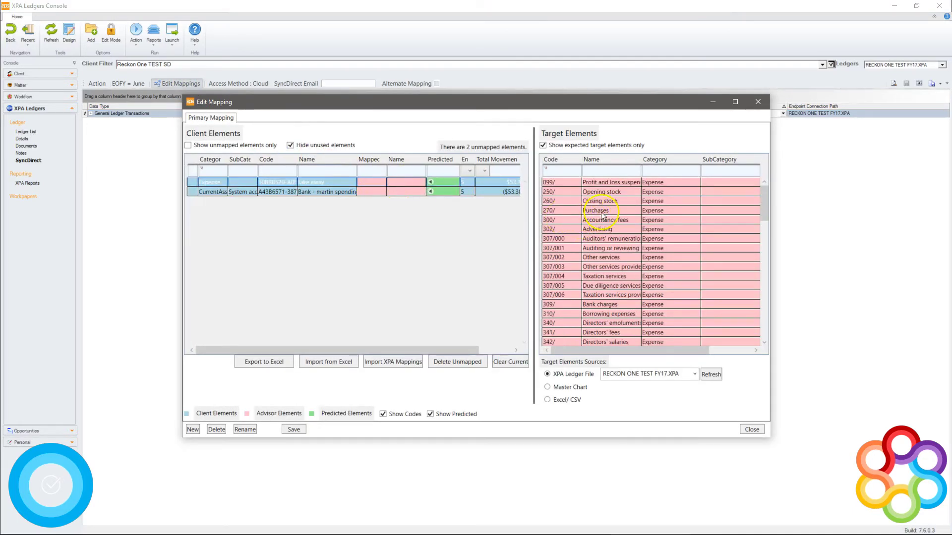
pyautogui.click(400, 187)
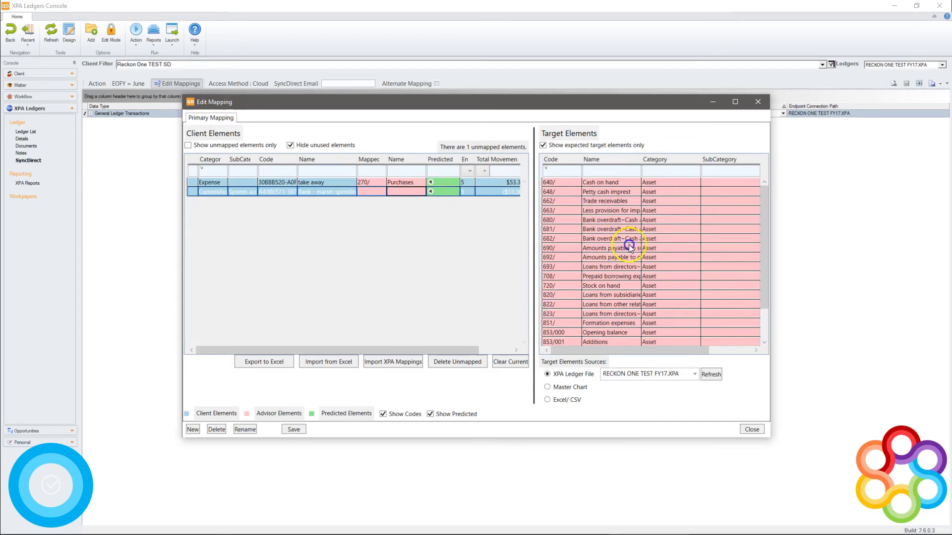